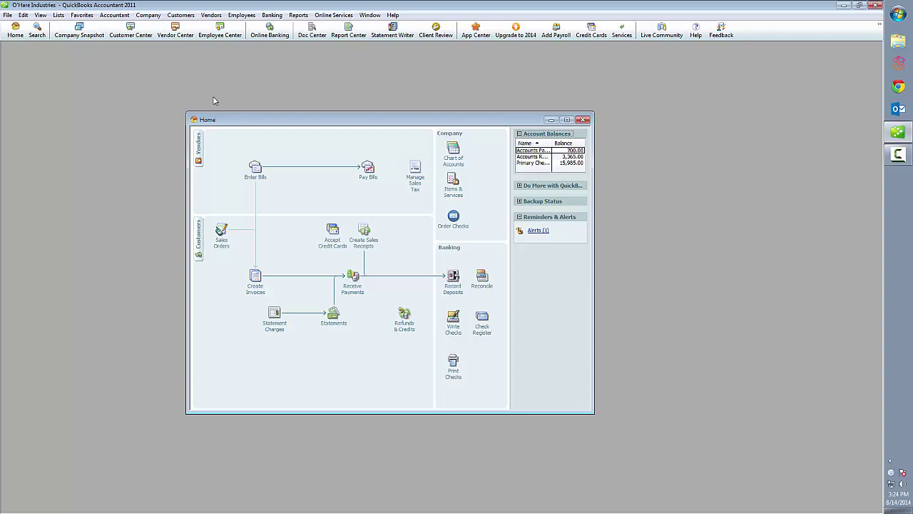
Open the TRANSAX Run Batch window and filter for customers with no date range, regardless of preferred payment method.
{"action": "left_click", "coordinate": [180, 15]}
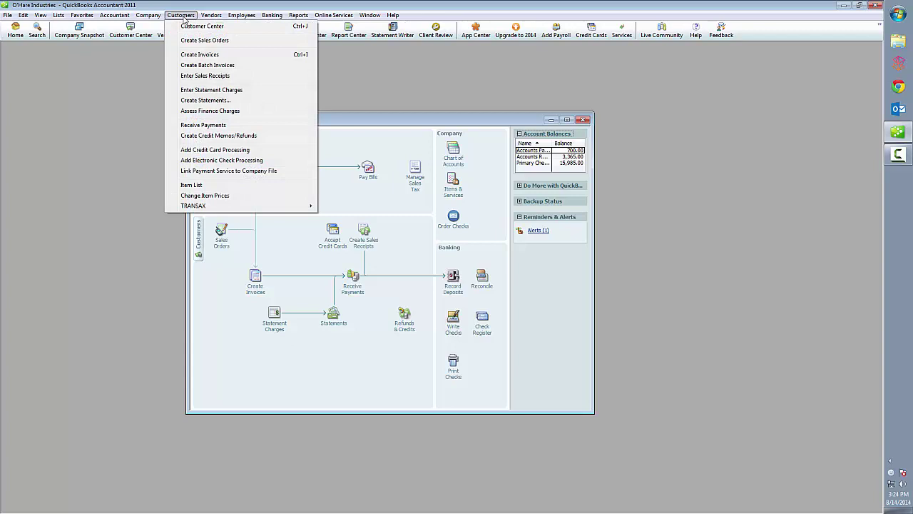
{"action": "mouse_move", "coordinate": [282, 207]}
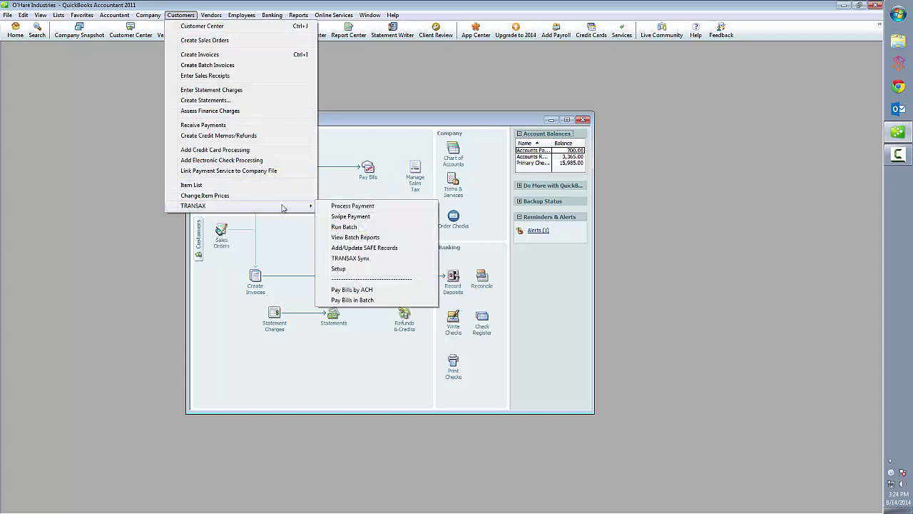
{"action": "left_click", "coordinate": [361, 227]}
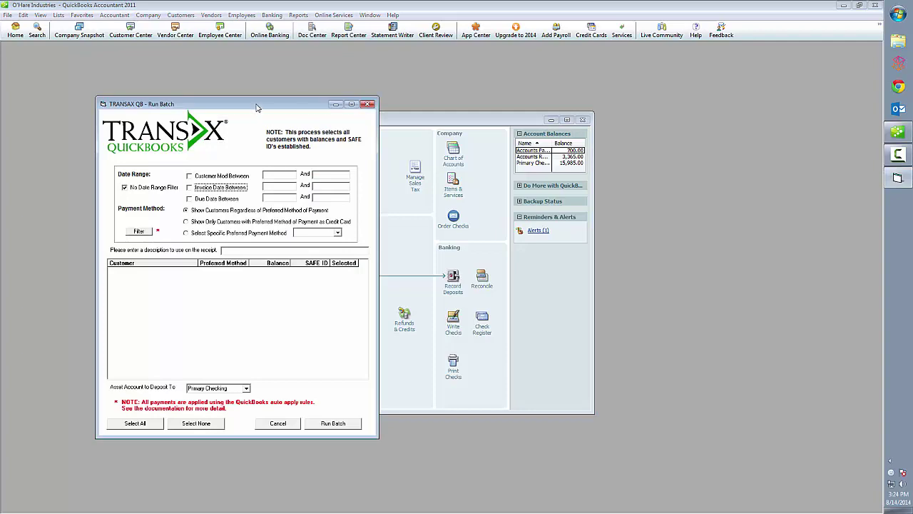
{"action": "left_click_drag", "start_coordinate": [257, 106], "coordinate": [391, 98]}
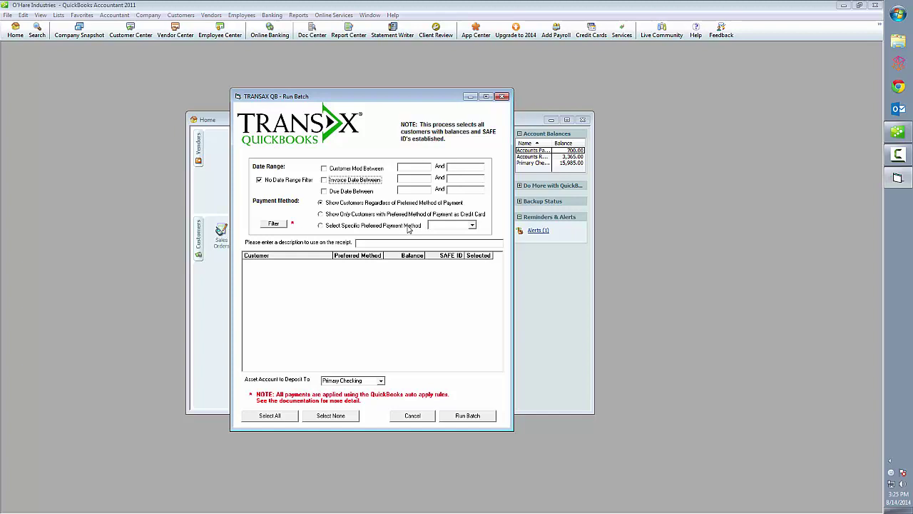
{"action": "left_click", "coordinate": [272, 225]}
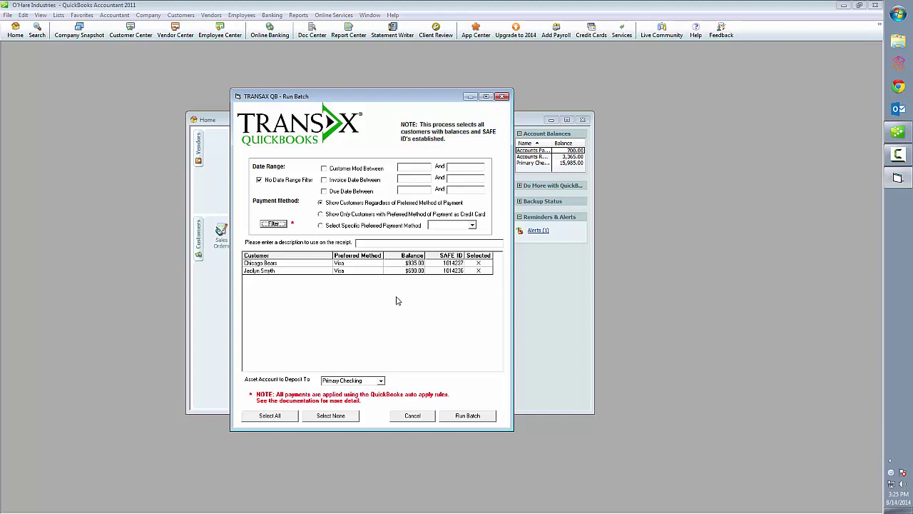
Toggle the batch selection of both listed customers individually, clear the whole selection, and select all customers again.
{"action": "left_click", "coordinate": [490, 265]}
{"action": "left_click", "coordinate": [485, 271]}
{"action": "left_click", "coordinate": [485, 272]}
{"action": "left_click", "coordinate": [485, 263]}
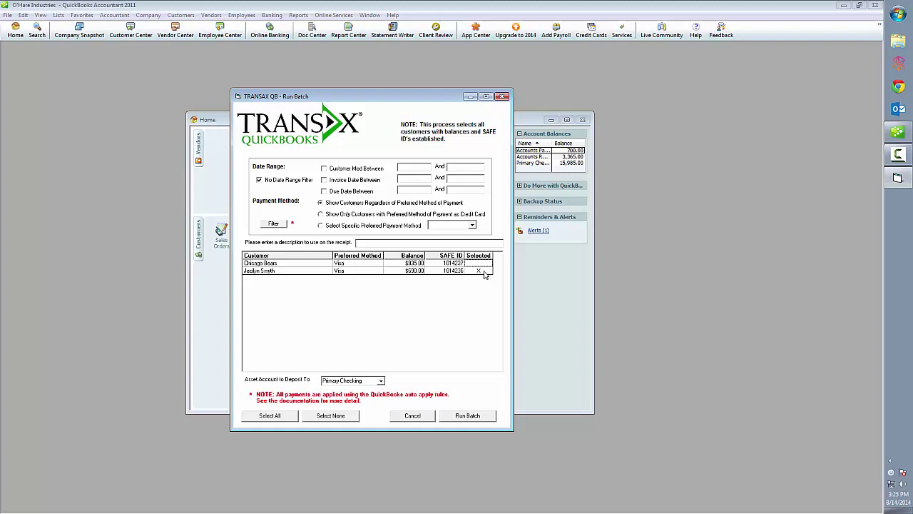
{"action": "left_click", "coordinate": [485, 271]}
{"action": "left_click", "coordinate": [485, 263]}
{"action": "left_click", "coordinate": [485, 271]}
{"action": "left_click", "coordinate": [263, 417]}
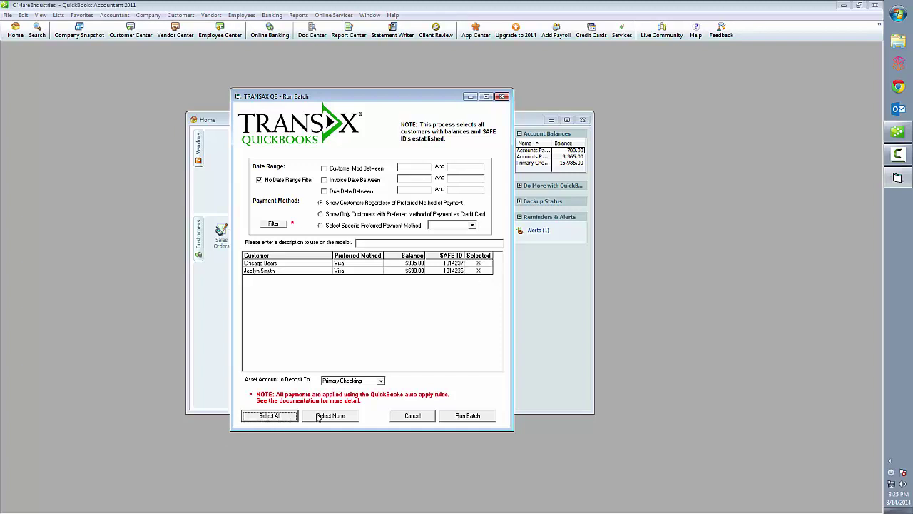
{"action": "left_click", "coordinate": [318, 417]}
{"action": "left_click", "coordinate": [272, 418]}
Set the amount to charge for Chicago Bears to $35.00 and run the batch, closing the completion summary.
{"action": "double_click", "coordinate": [404, 264]}
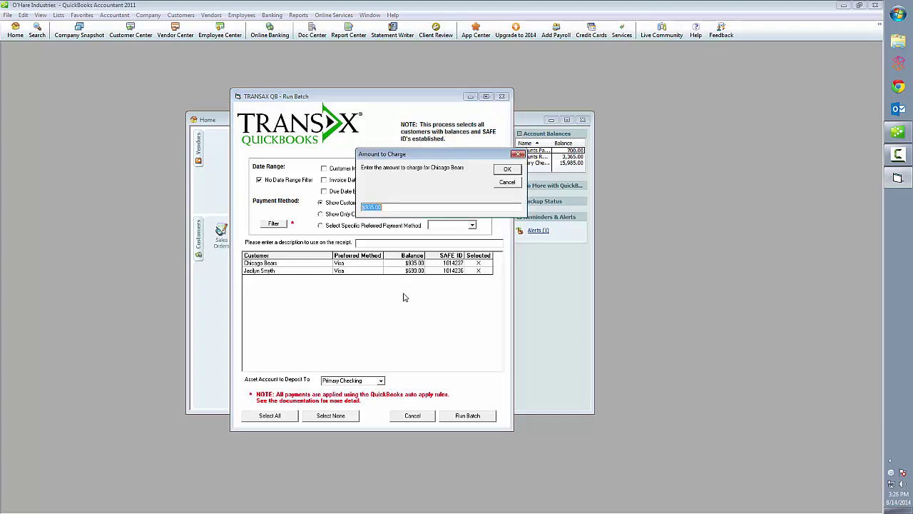
{"action": "type", "text": "35"}
{"action": "left_click", "coordinate": [507, 170]}
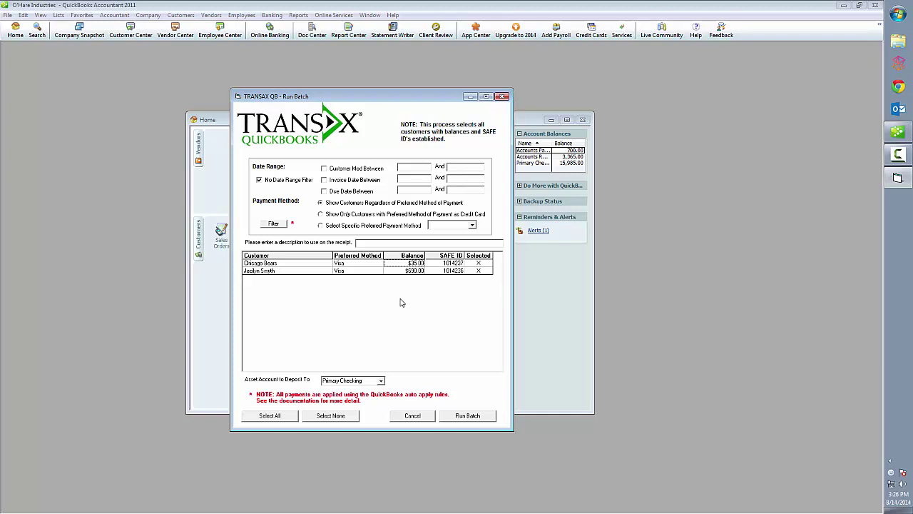
{"action": "left_click", "coordinate": [472, 415]}
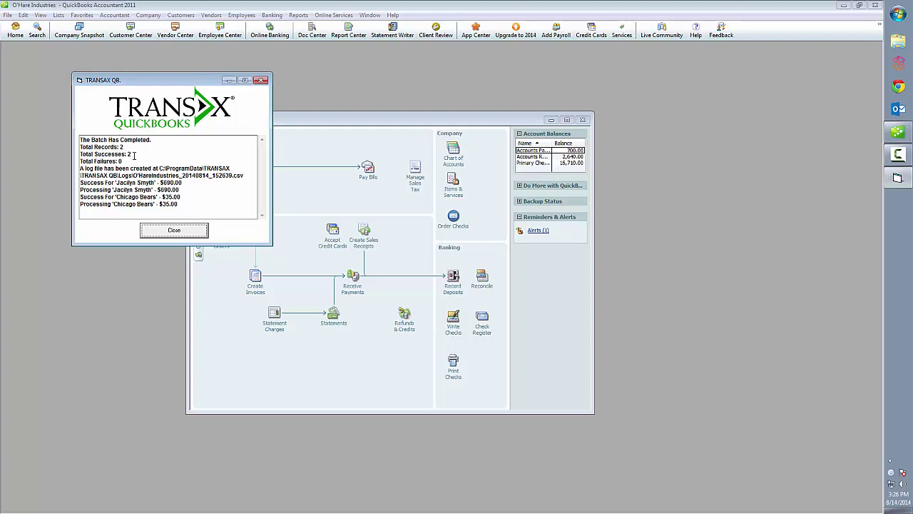
{"action": "left_click", "coordinate": [174, 230]}
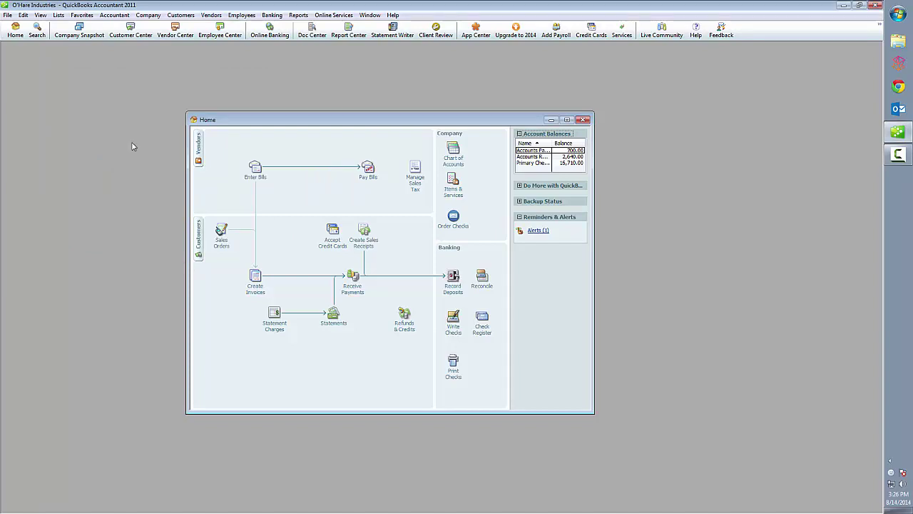
Open the TRANSAX batch reports and view the 08/14/2014 15:26:39 report from its Customer column onward.
{"action": "left_click", "coordinate": [180, 15]}
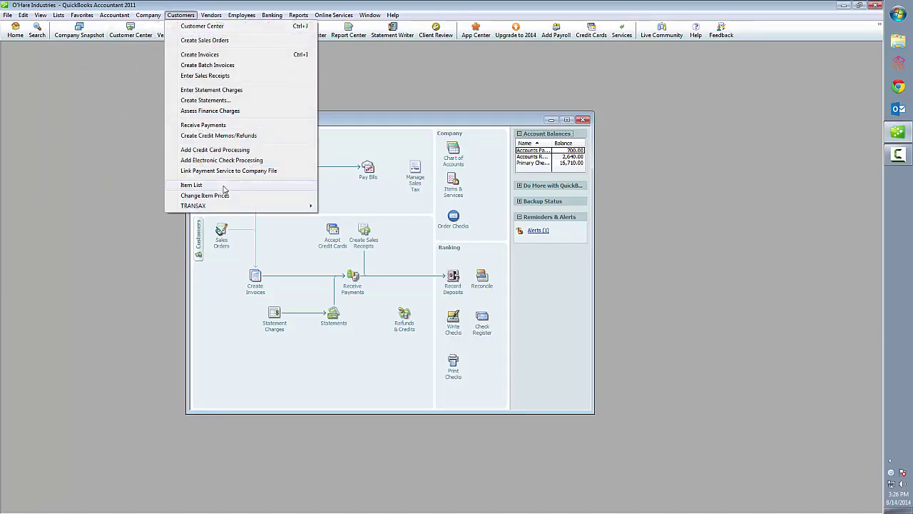
{"action": "mouse_move", "coordinate": [219, 207]}
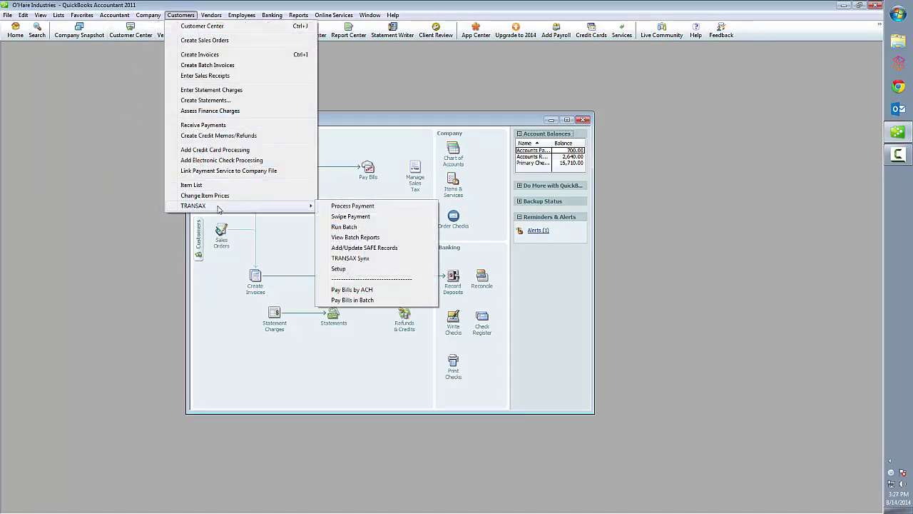
{"action": "left_click", "coordinate": [385, 242]}
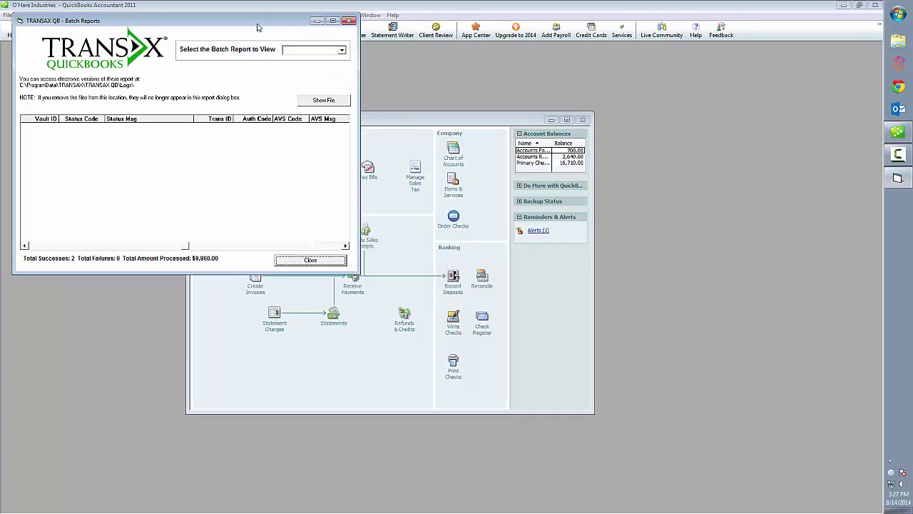
{"action": "left_click_drag", "start_coordinate": [255, 16], "coordinate": [384, 92]}
{"action": "left_click", "coordinate": [467, 120]}
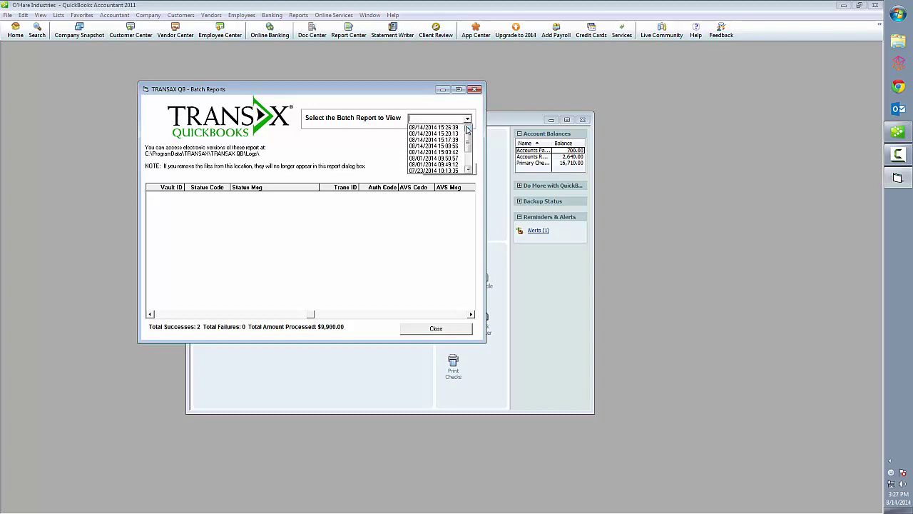
{"action": "left_click", "coordinate": [445, 129]}
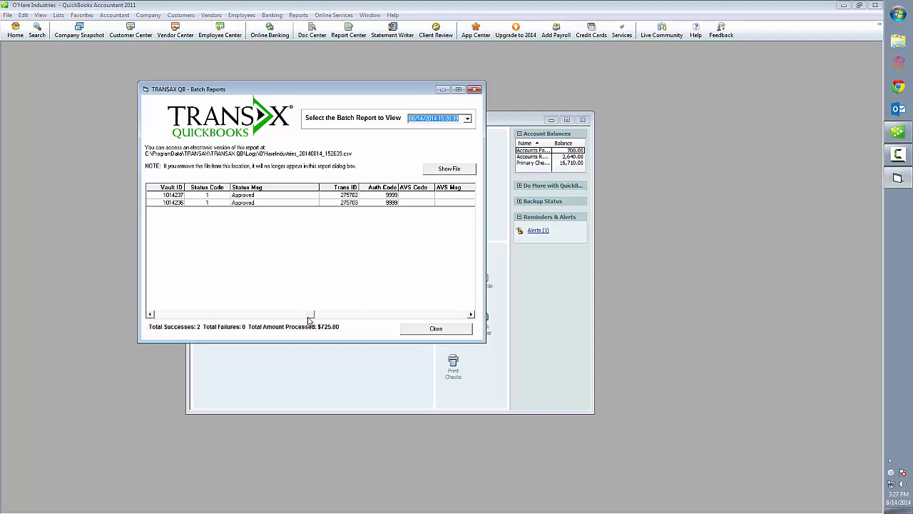
{"action": "left_click_drag", "start_coordinate": [312, 313], "coordinate": [151, 319]}
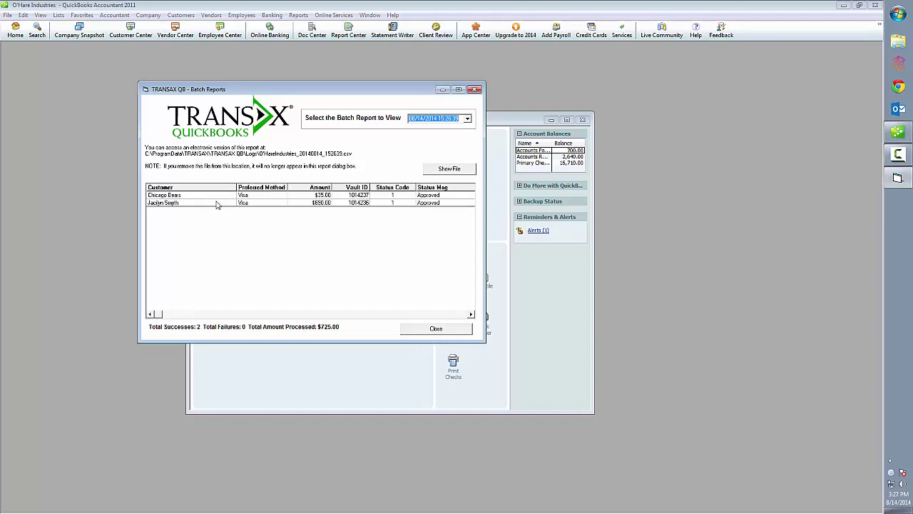
Show the batch report file in Excel with all columns auto-fitted, and close both the file and the batch reports.
{"action": "left_click", "coordinate": [456, 169]}
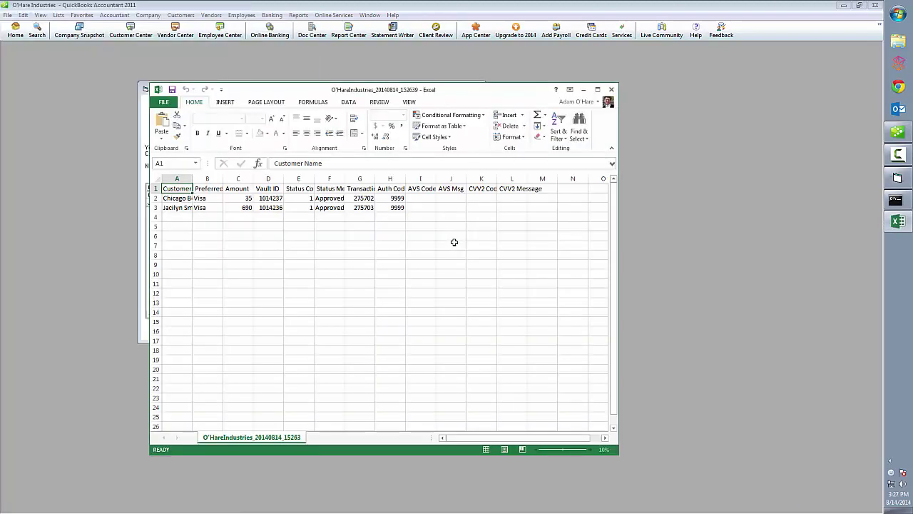
{"action": "left_click", "coordinate": [158, 179]}
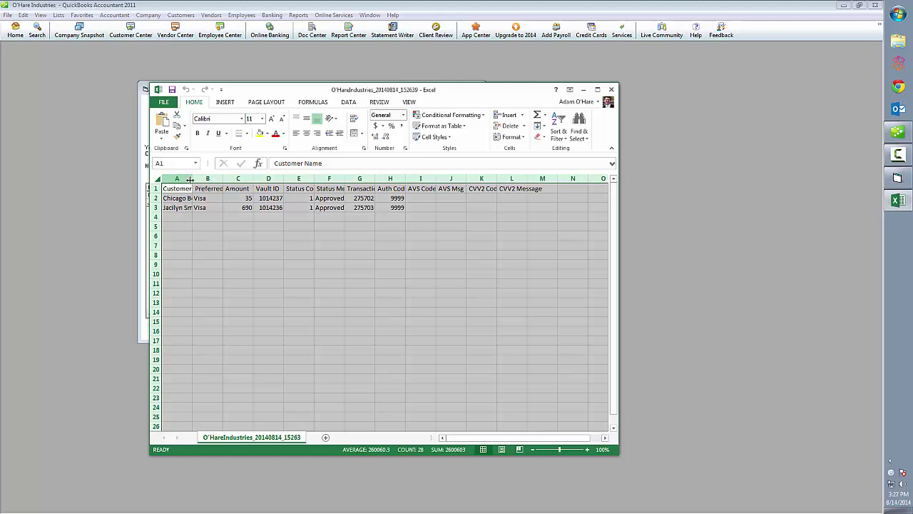
{"action": "double_click", "coordinate": [191, 178]}
{"action": "left_click", "coordinate": [303, 252]}
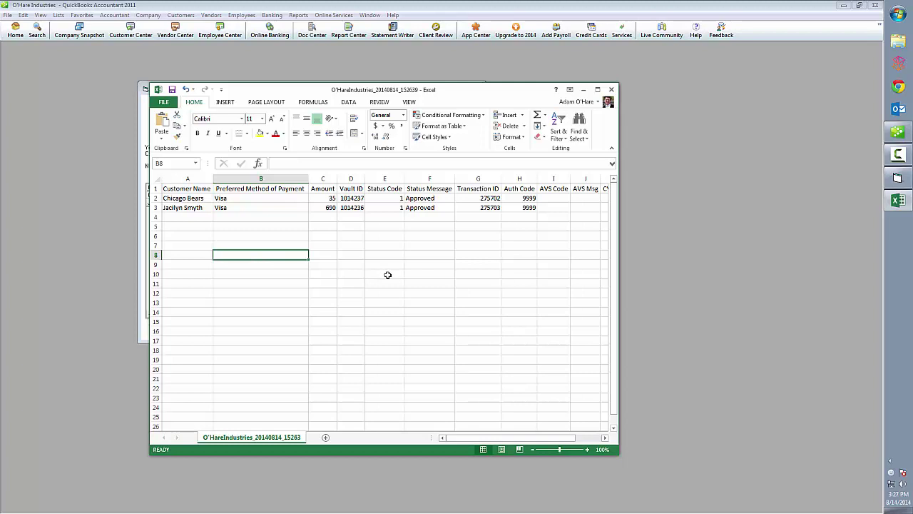
{"action": "left_click", "coordinate": [611, 89]}
{"action": "left_click", "coordinate": [442, 274]}
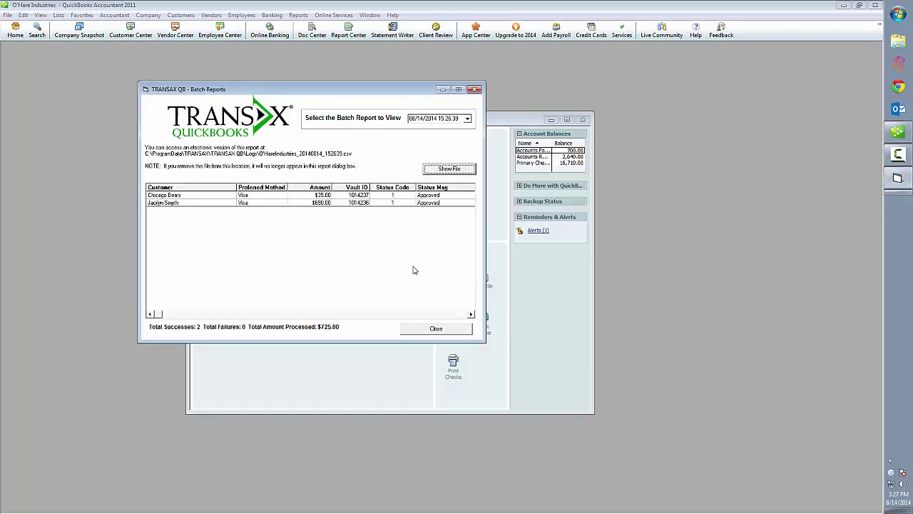
{"action": "left_click", "coordinate": [436, 329]}
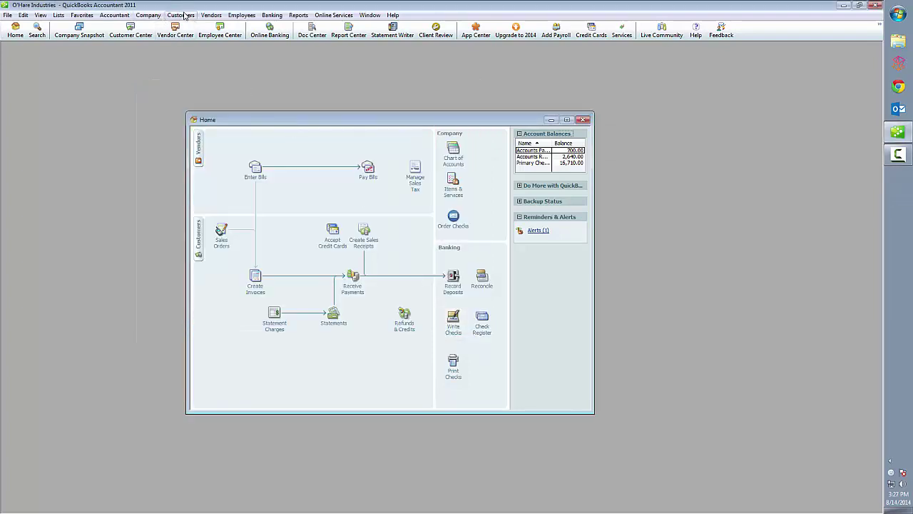
Open the Customer Center, review the transactions of the customer whose company name is Customer 1, and return to the Home window.
{"action": "left_click", "coordinate": [180, 15]}
{"action": "left_click", "coordinate": [253, 226]}
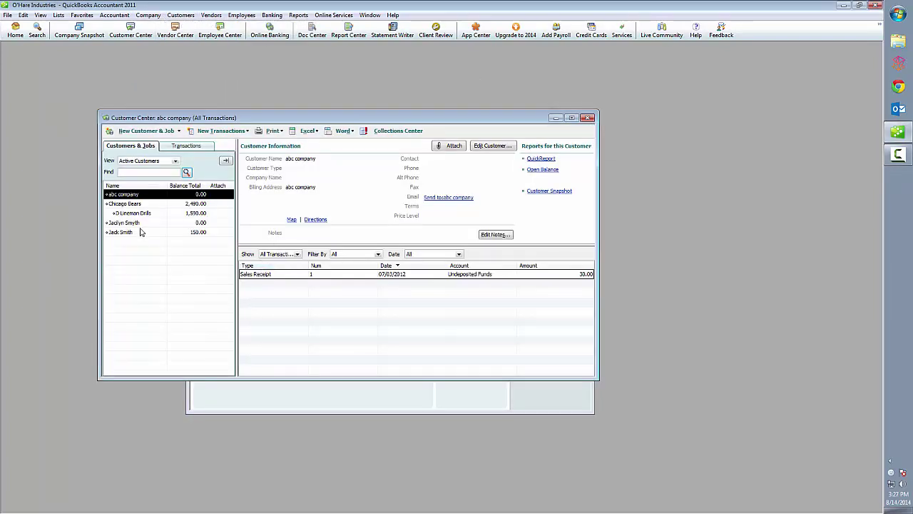
{"action": "left_click", "coordinate": [139, 226]}
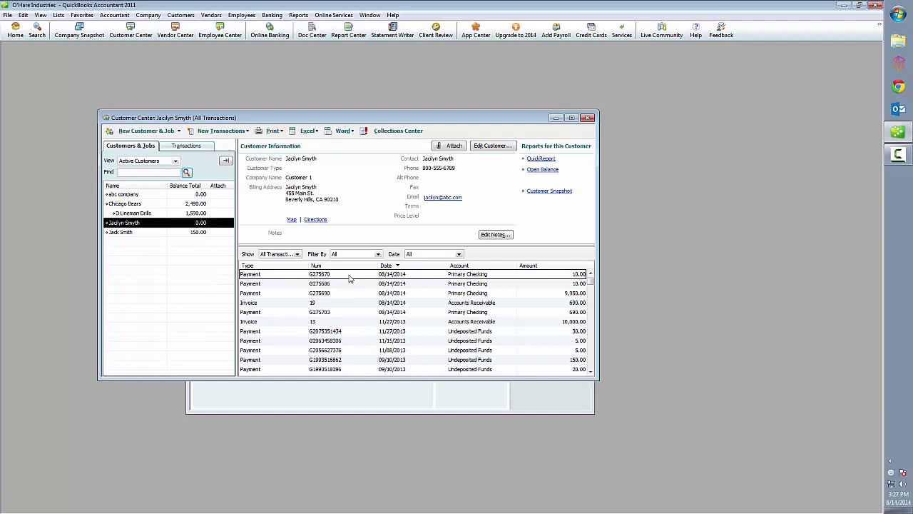
{"action": "left_click", "coordinate": [351, 275]}
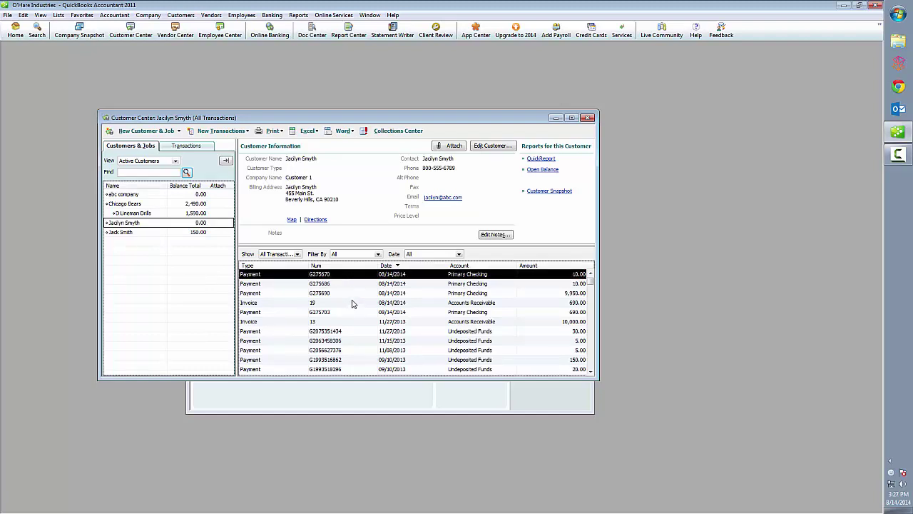
{"action": "left_click", "coordinate": [145, 223]}
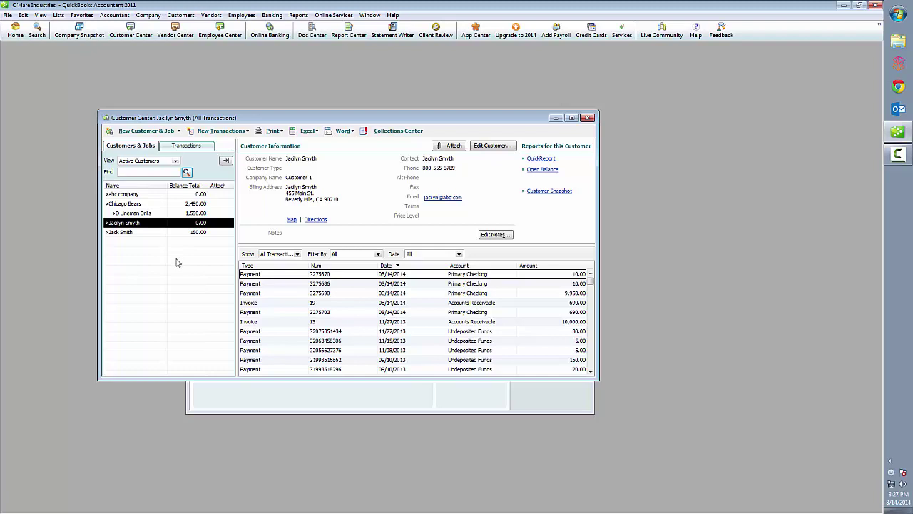
{"action": "left_click", "coordinate": [327, 402]}
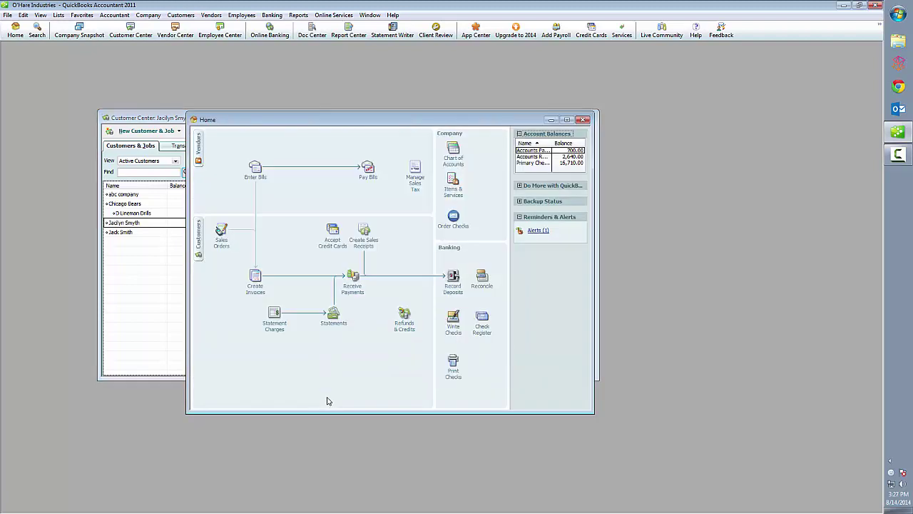